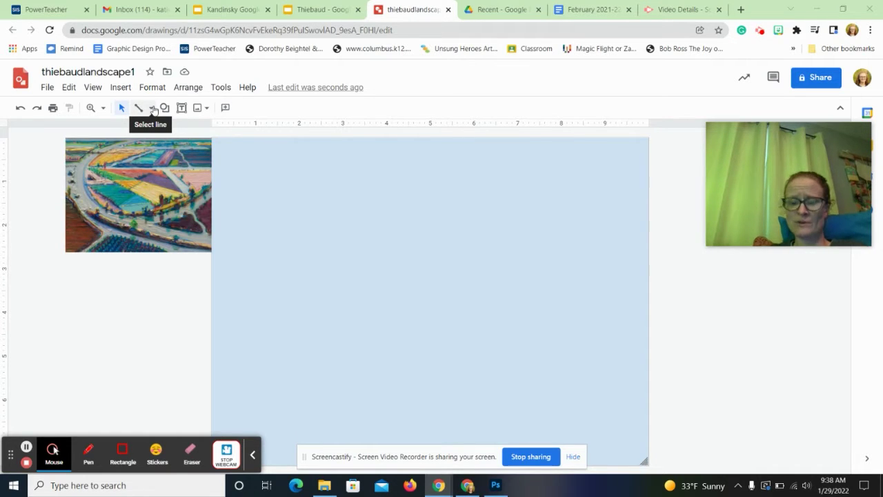
- Draw a Curve from the canvas's upper left, bending down and across the middle to the right edge near the lower corner
left_click(151, 108)
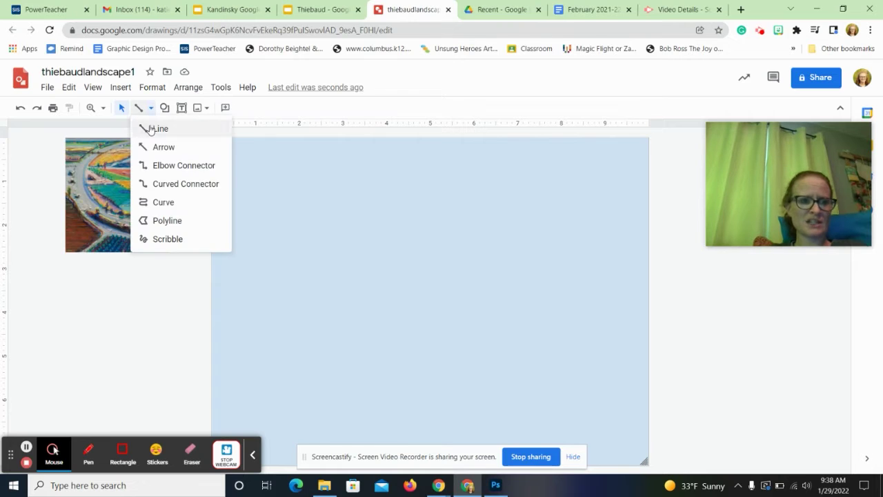
left_click(164, 205)
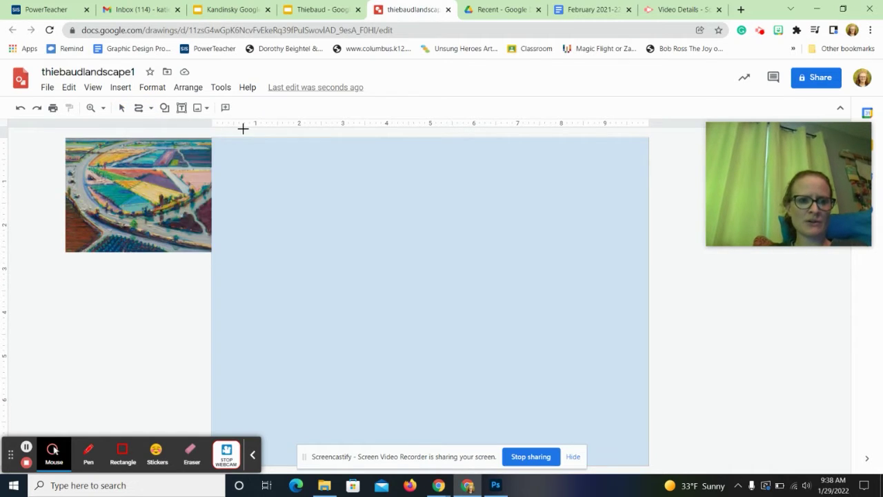
left_click(277, 163)
left_click(250, 228)
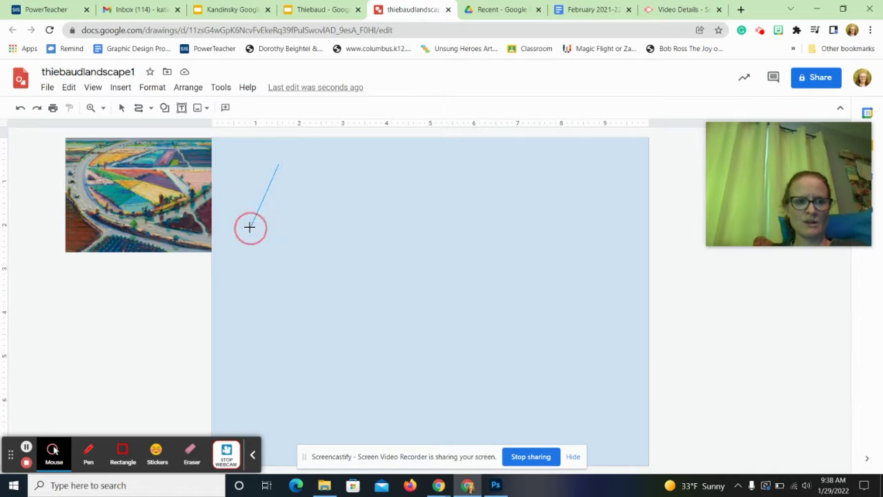
left_click(262, 314)
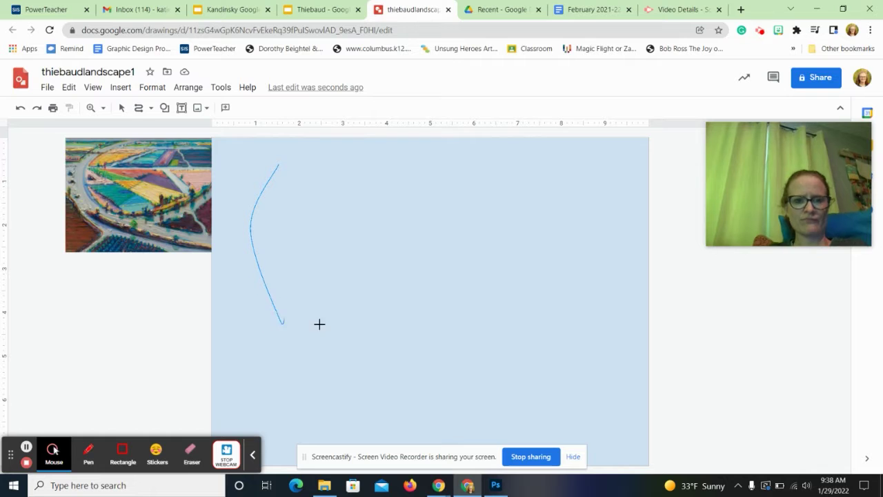
left_click(448, 329)
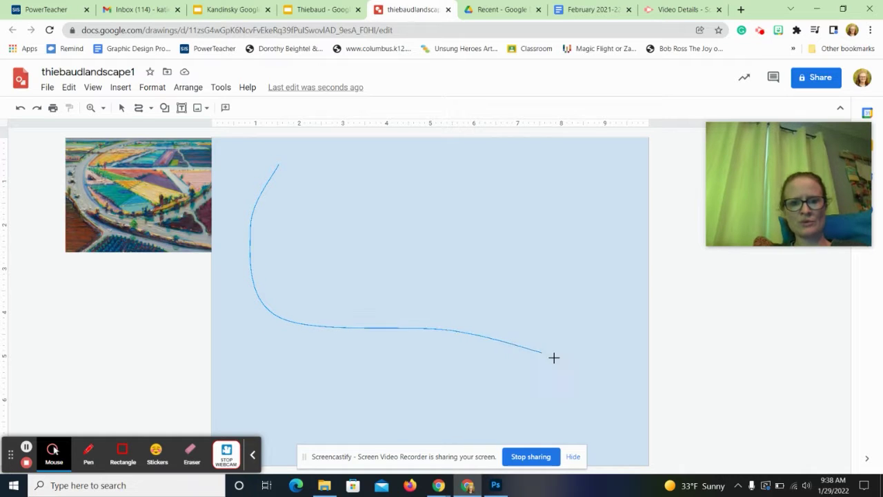
left_click(570, 377)
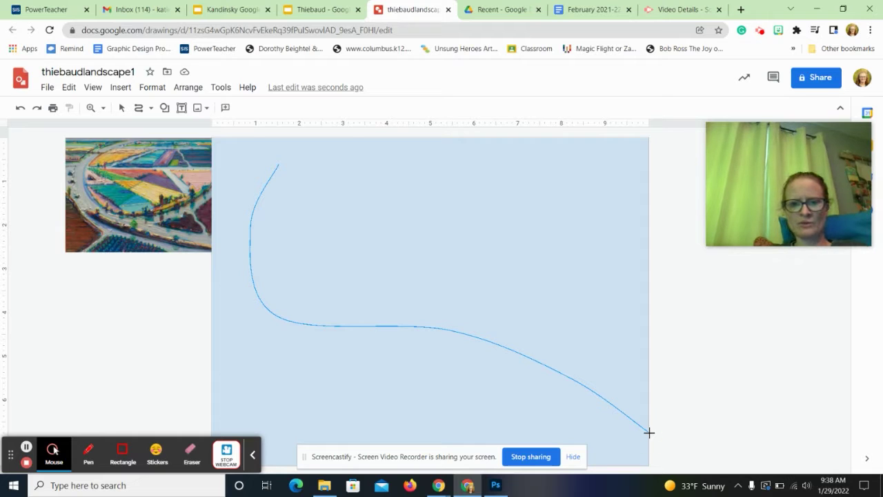
double_click(649, 431)
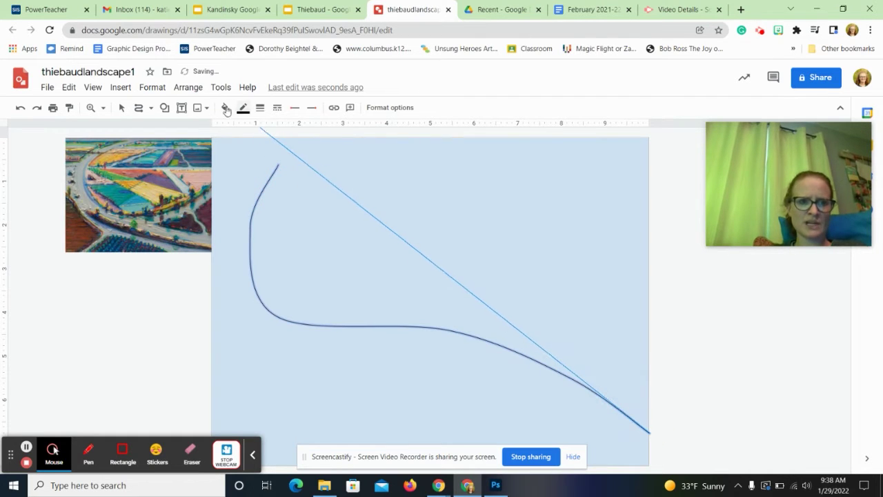
left_click(121, 108)
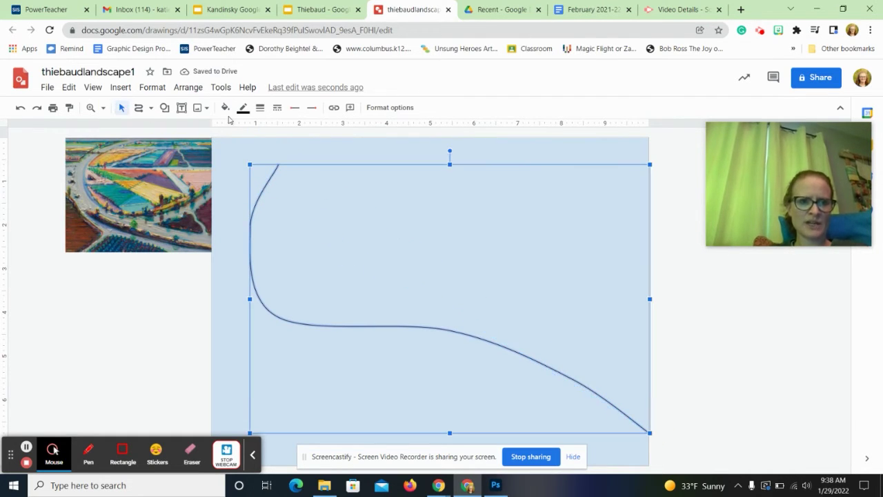
- Format the new curve as a road with a 24px line weight and a light gray line color
left_click(260, 108)
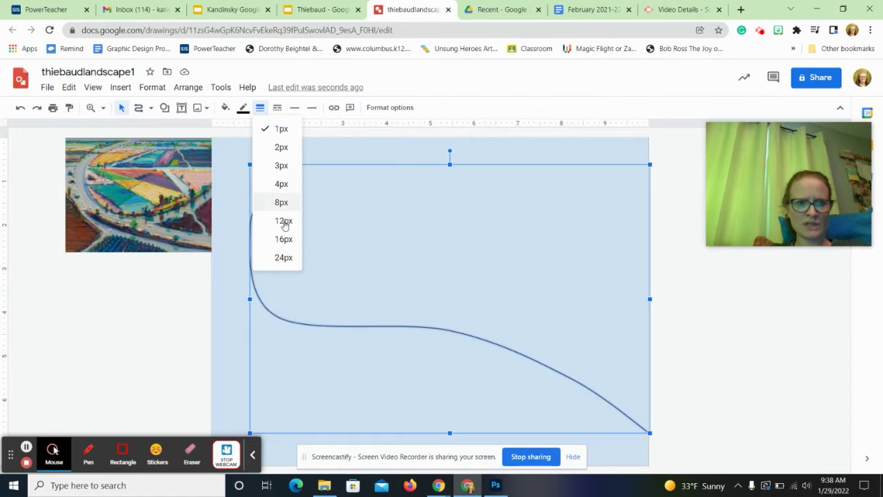
left_click(283, 257)
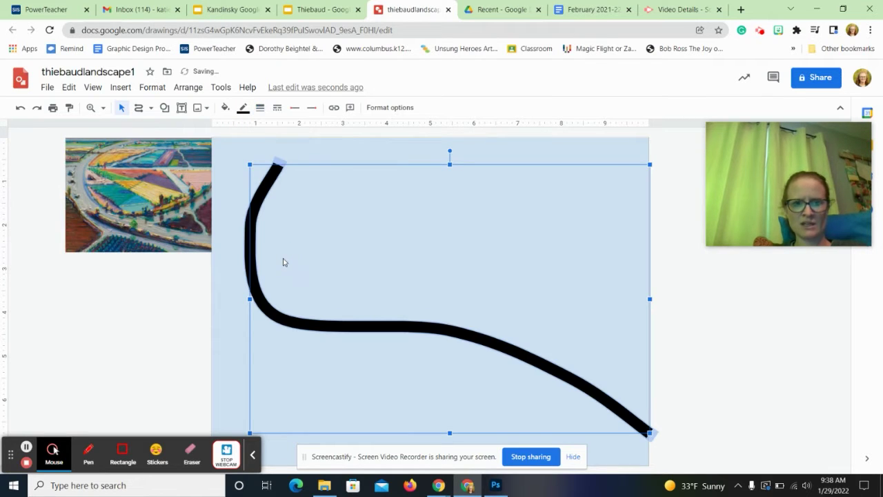
left_click(245, 108)
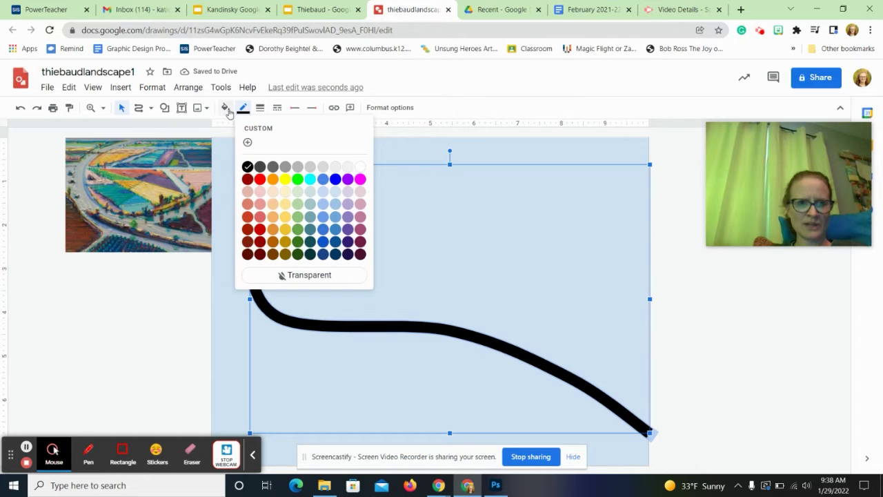
left_click(323, 168)
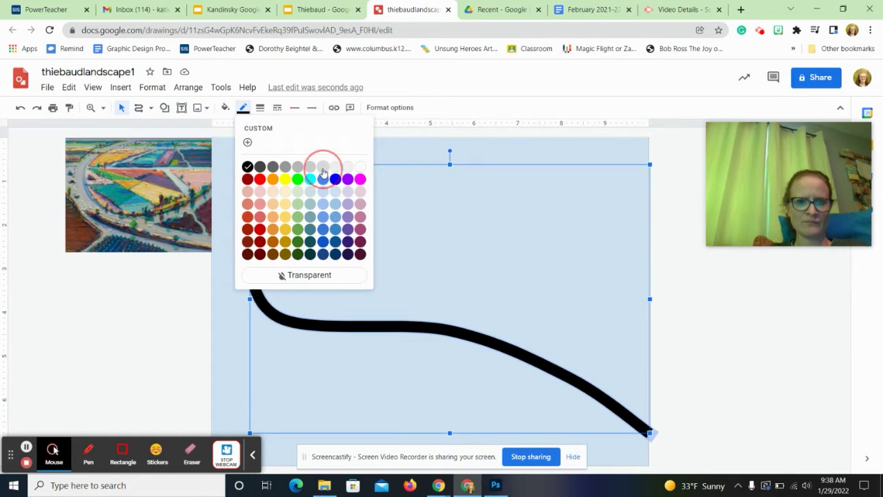
left_click(86, 345)
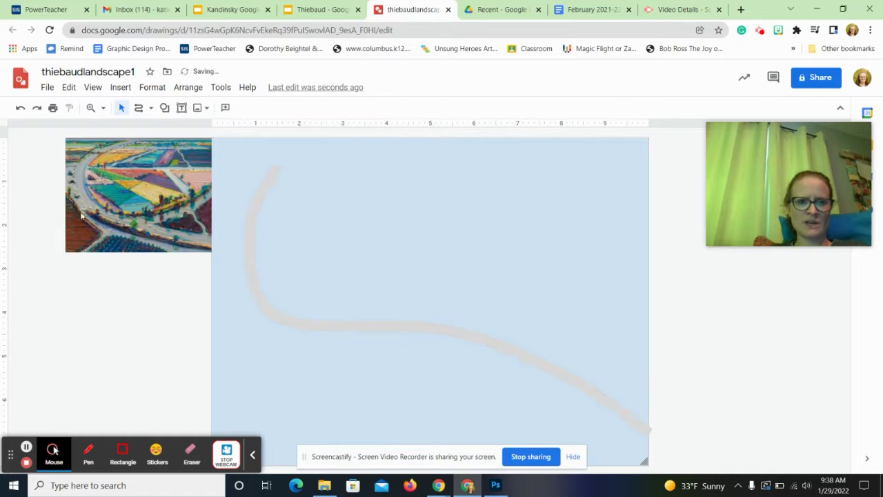
- Draw a second curve branching from the middle of the gray road up to the canvas's right edge near the upper corner
left_click(139, 109)
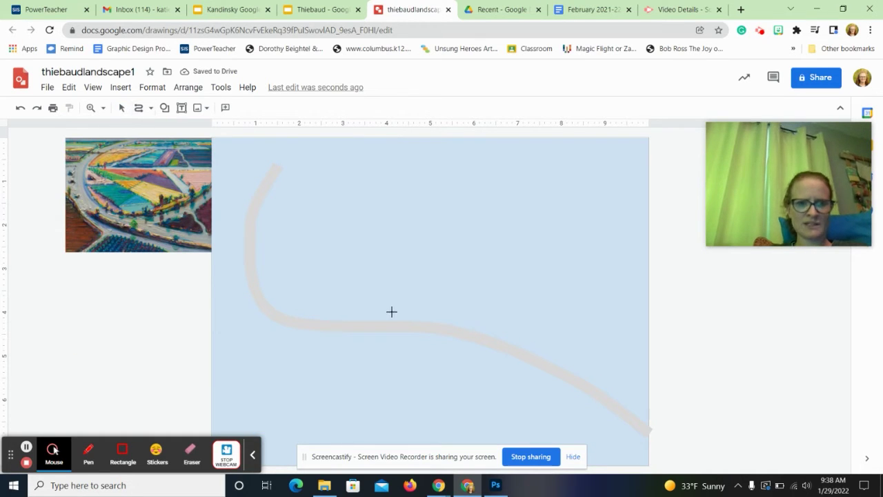
left_click_drag(438, 329, 572, 275)
left_click(572, 275)
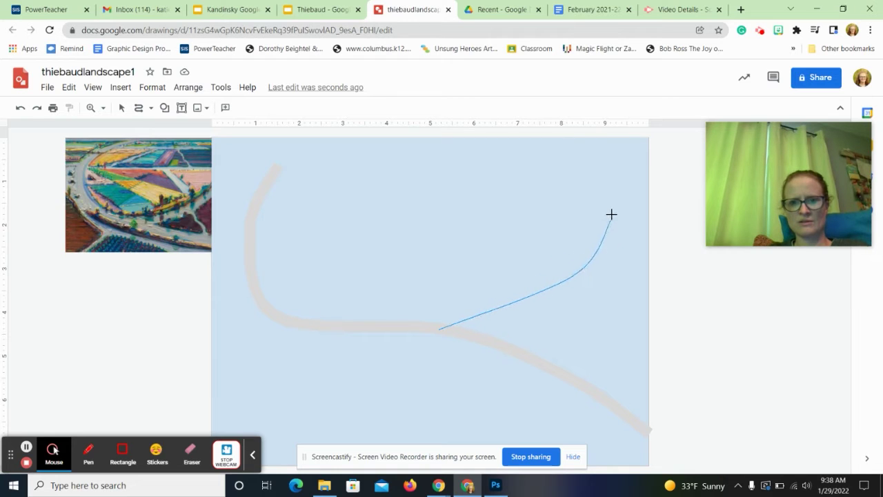
left_click(646, 175)
left_click(646, 175)
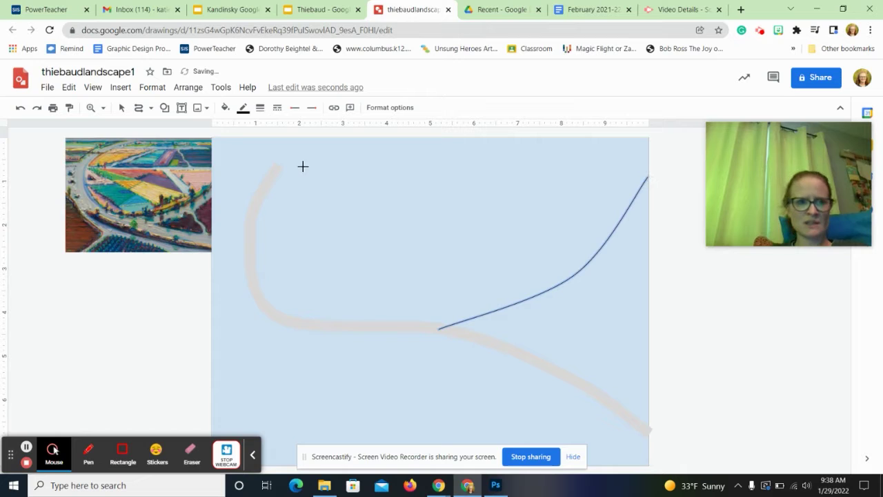
left_click(122, 107)
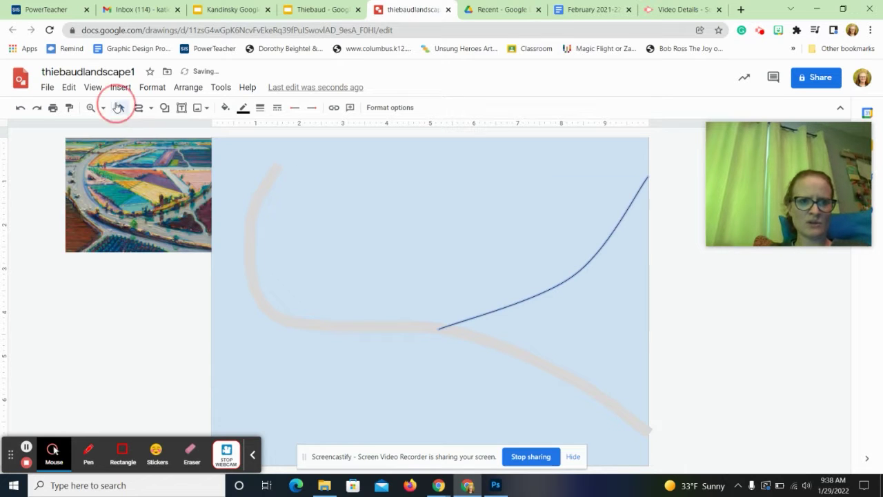
- Give the upper-right branch curve a 24px line weight and the same light gray color as the first road
left_click(260, 108)
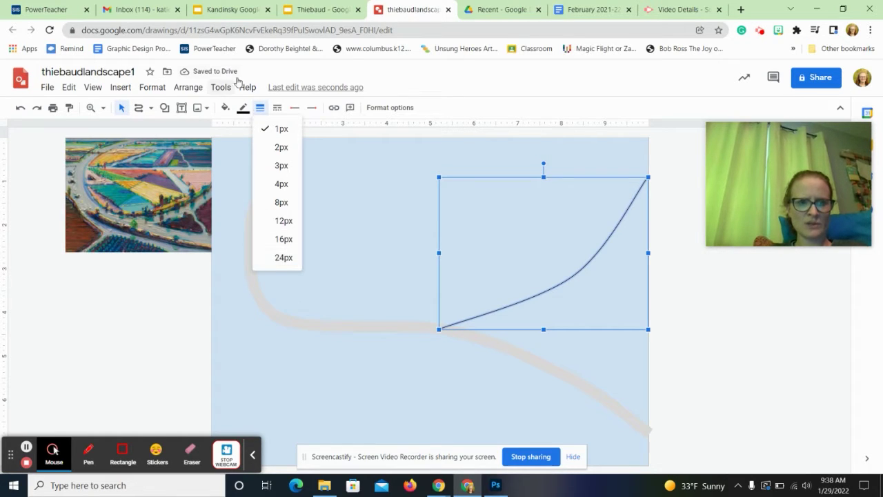
left_click(281, 257)
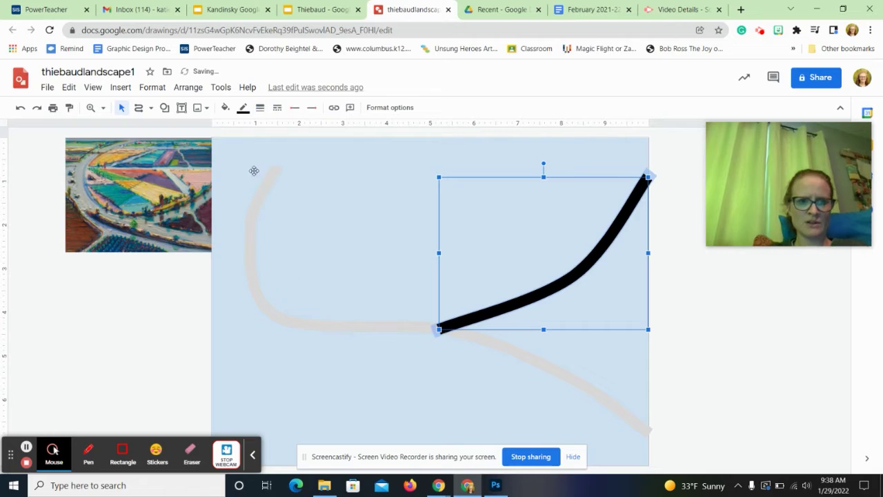
left_click(243, 108)
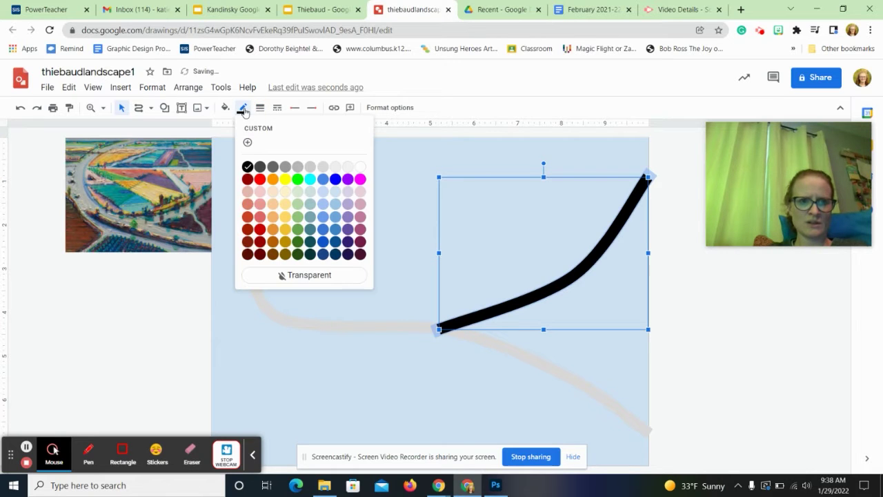
left_click(346, 167)
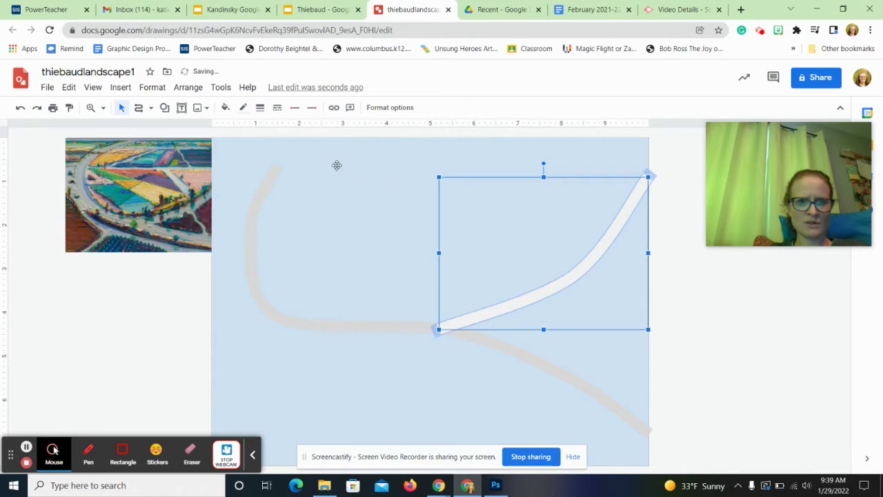
left_click(243, 108)
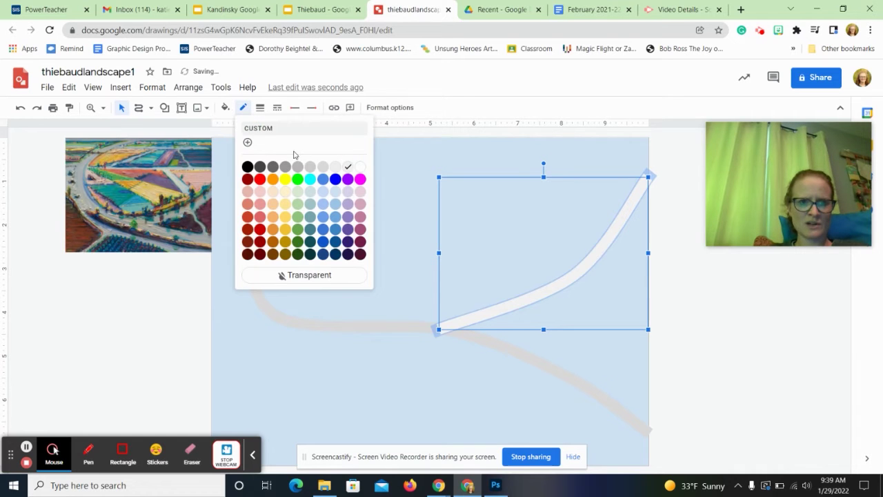
left_click(328, 171)
left_click(738, 371)
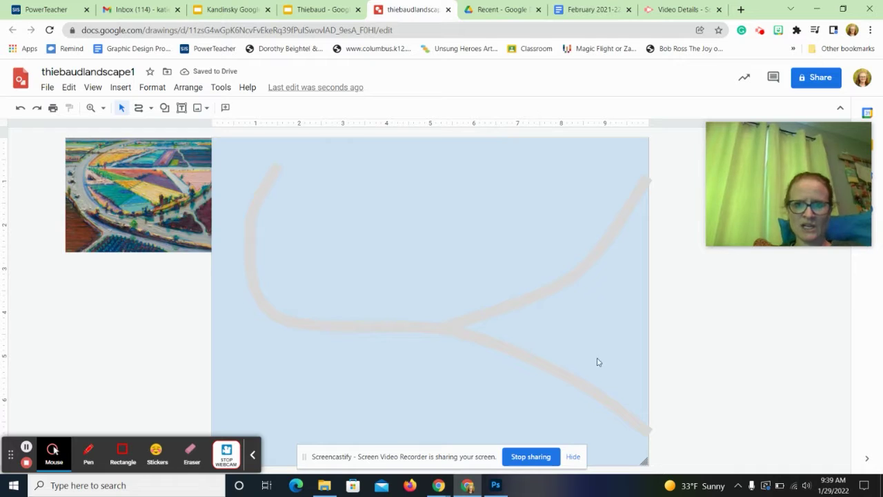
- Draw a third curve from the horizontal part of the main road down to the canvas's left edge near the lower corner
left_click(139, 109)
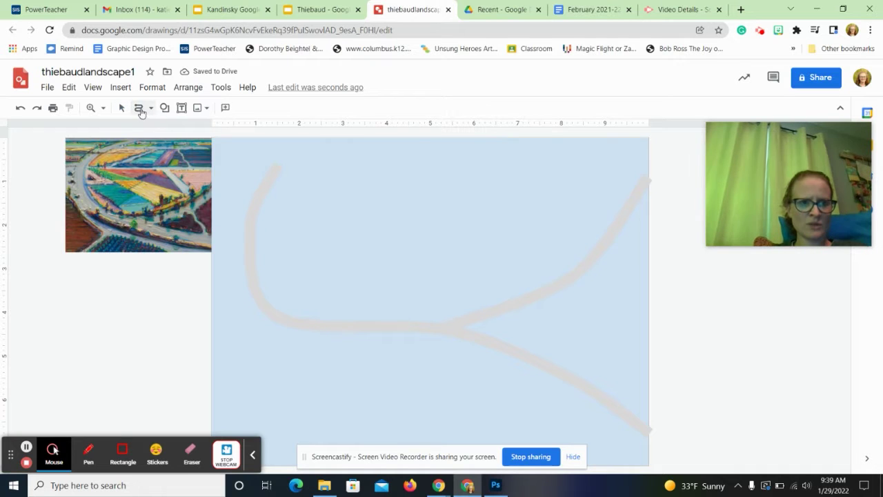
left_click(389, 326)
left_click(347, 376)
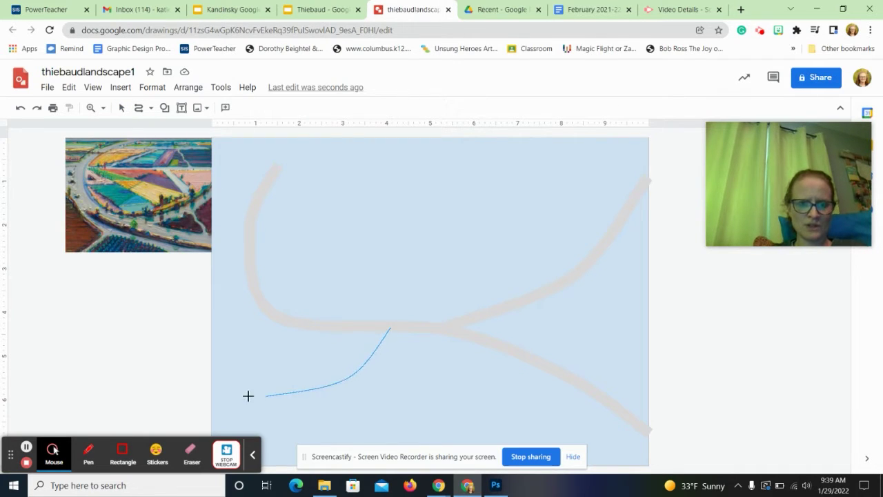
left_click(210, 401)
double_click(210, 402)
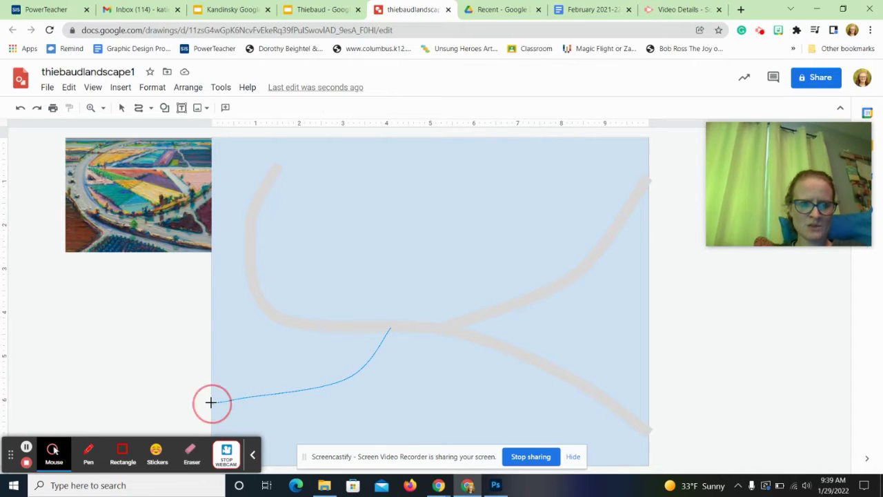
left_click(122, 108)
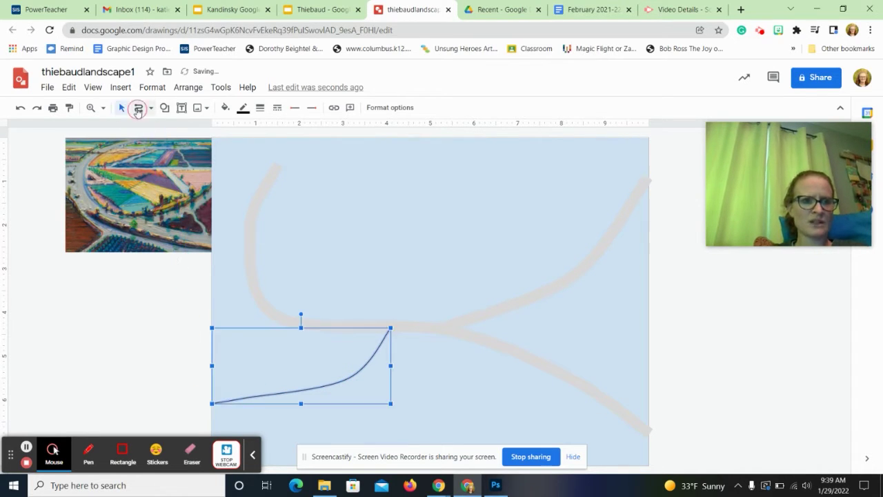
- Set the lower-left branch curve to a 24px line weight and the roads' light gray color
left_click(260, 108)
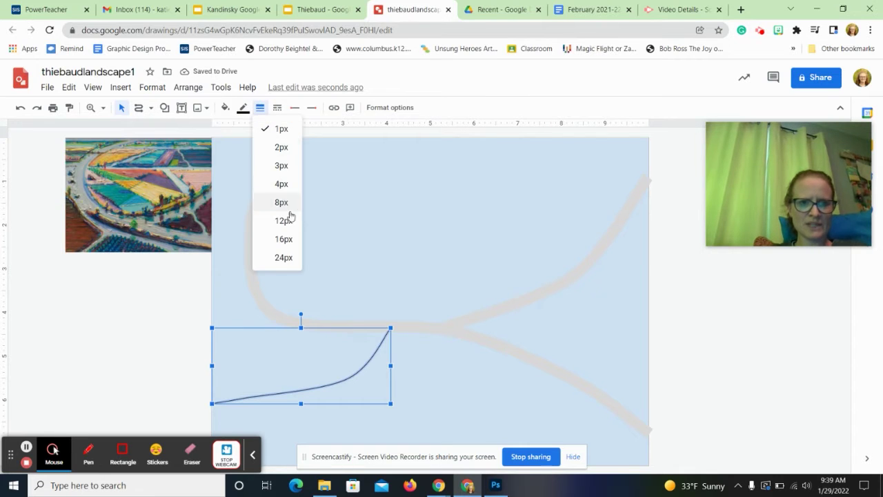
left_click(276, 259)
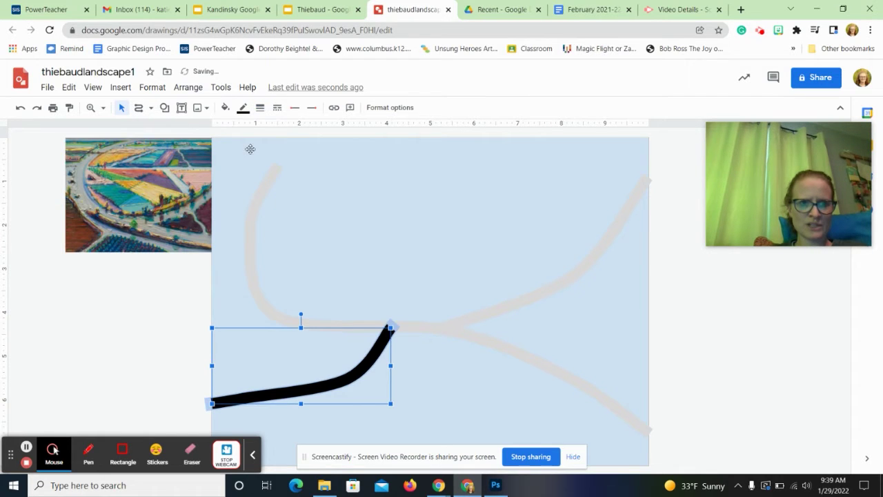
left_click(245, 111)
left_click(322, 167)
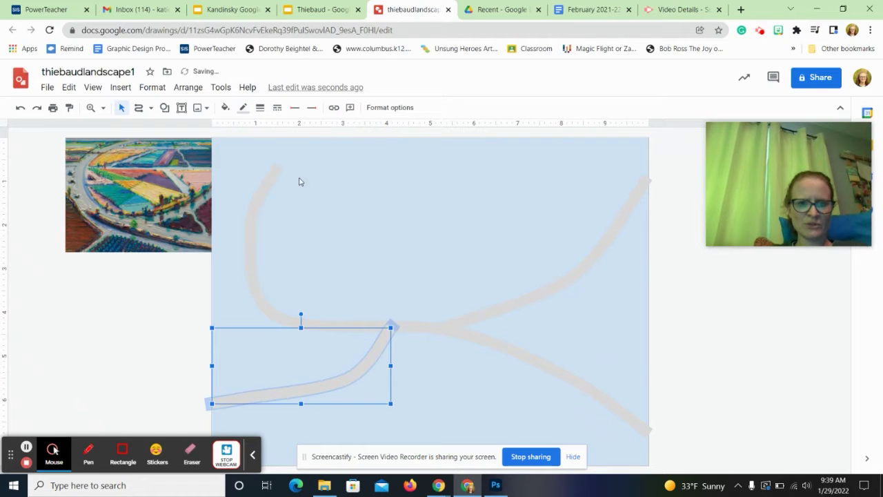
left_click(190, 322)
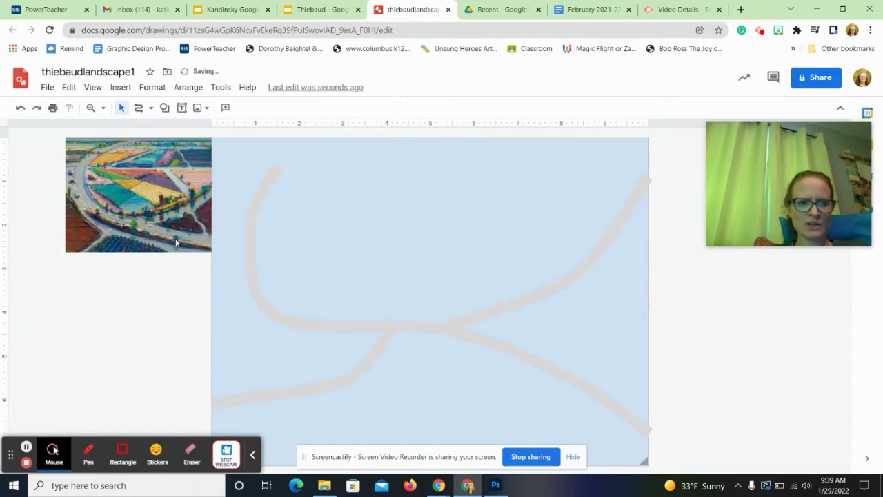
- Draw a closed seven-sided polyline field in the area below the road junction, between the lower-left and lower-right roads
left_click(153, 111)
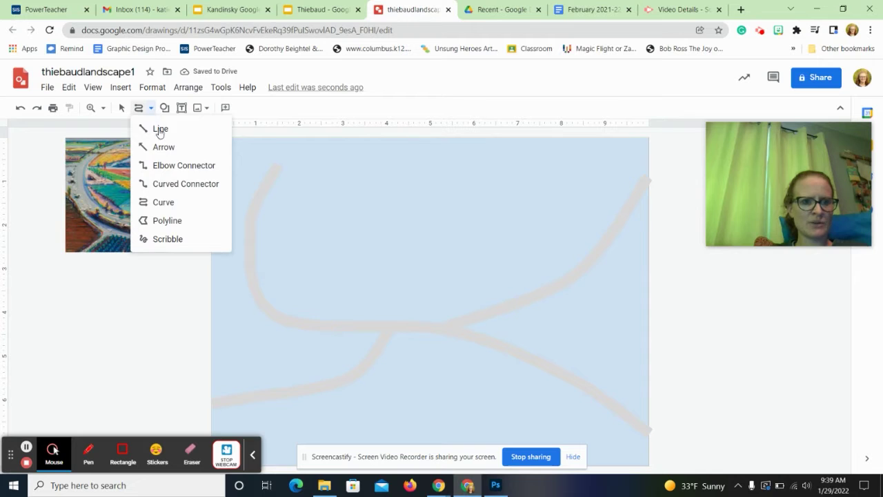
left_click(168, 220)
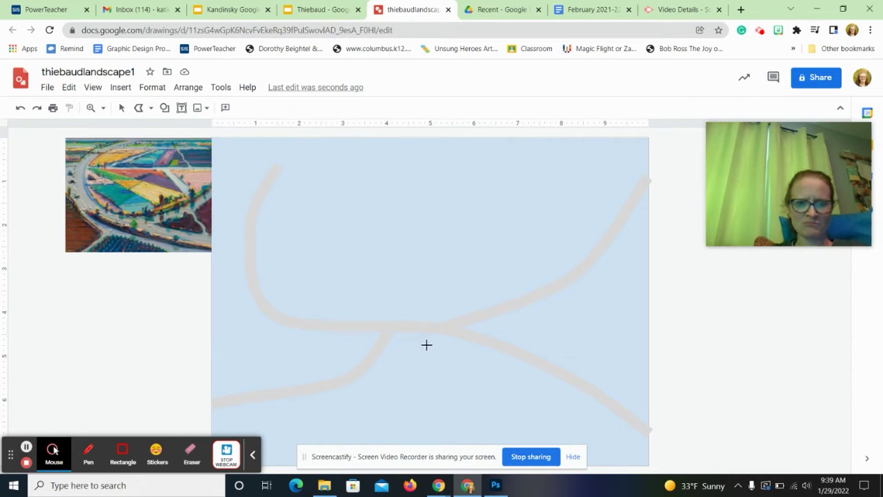
left_click(400, 337)
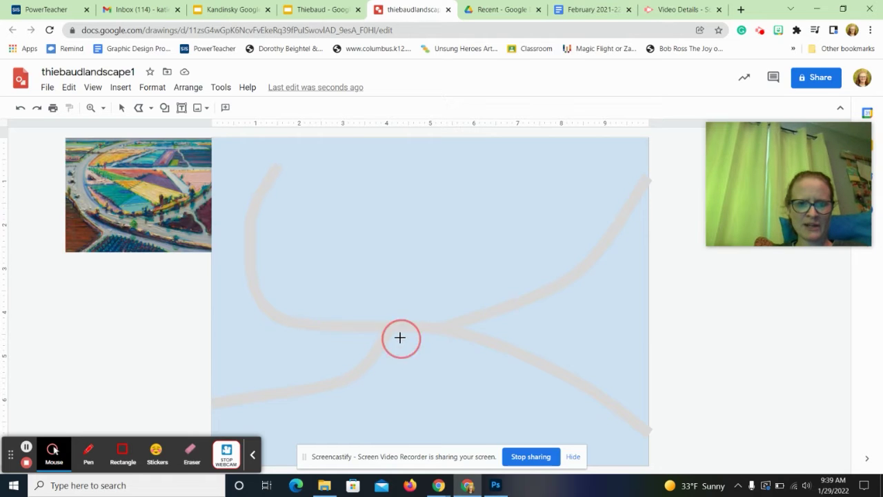
left_click(448, 340)
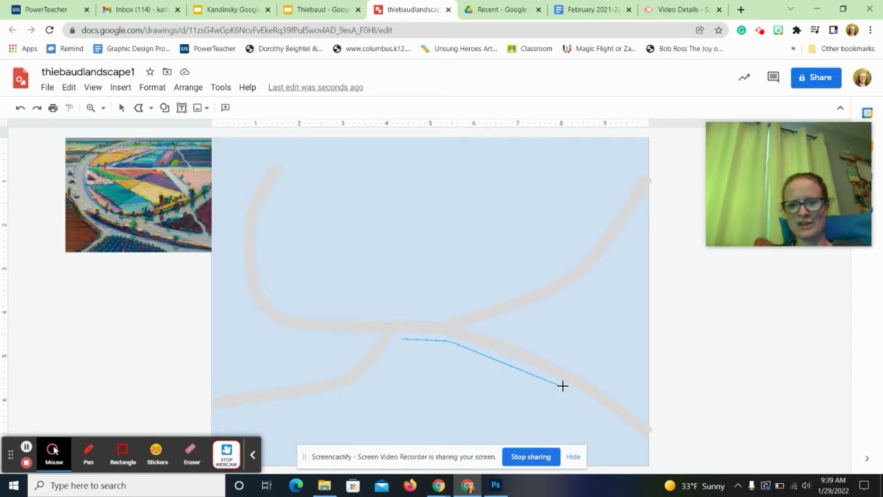
left_click(595, 406)
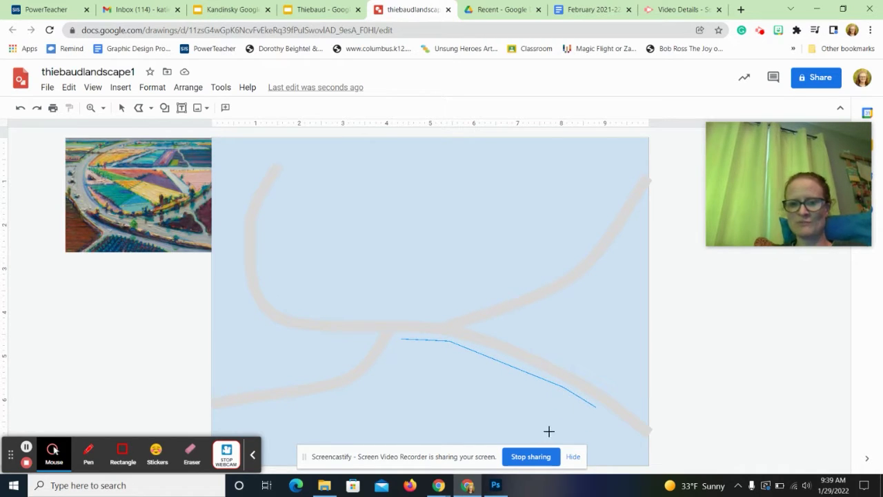
left_click(517, 439)
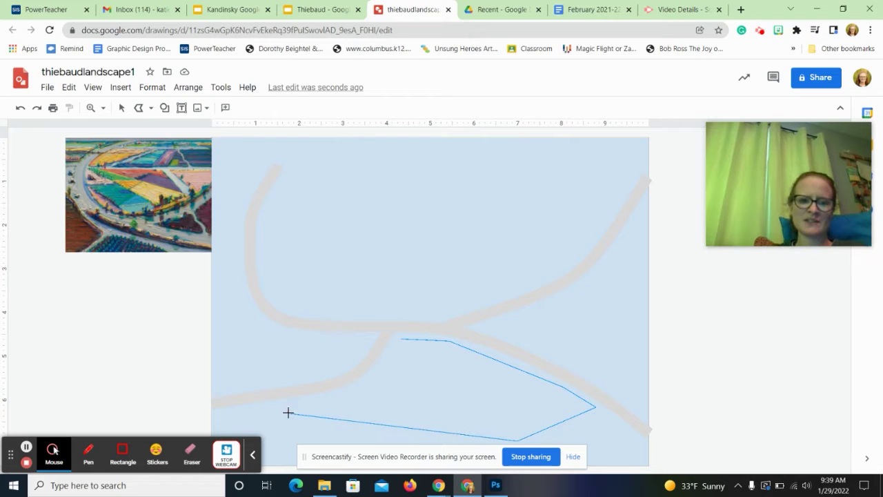
left_click(261, 404)
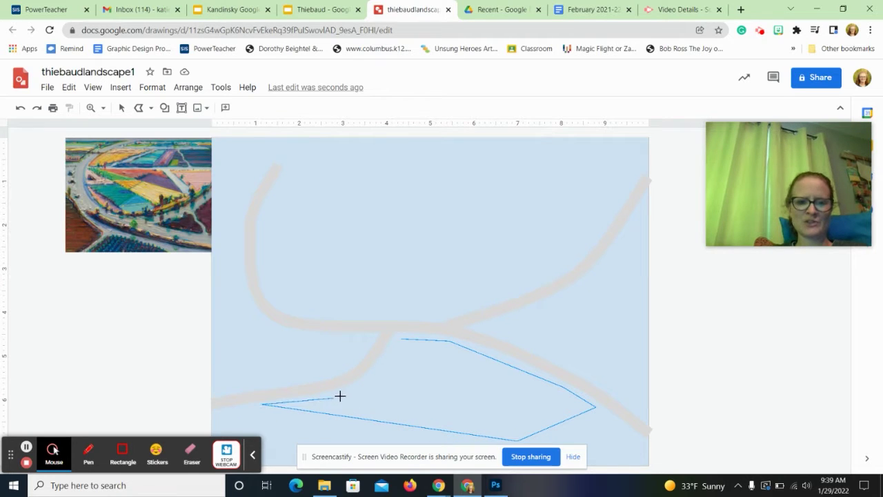
left_click(359, 388)
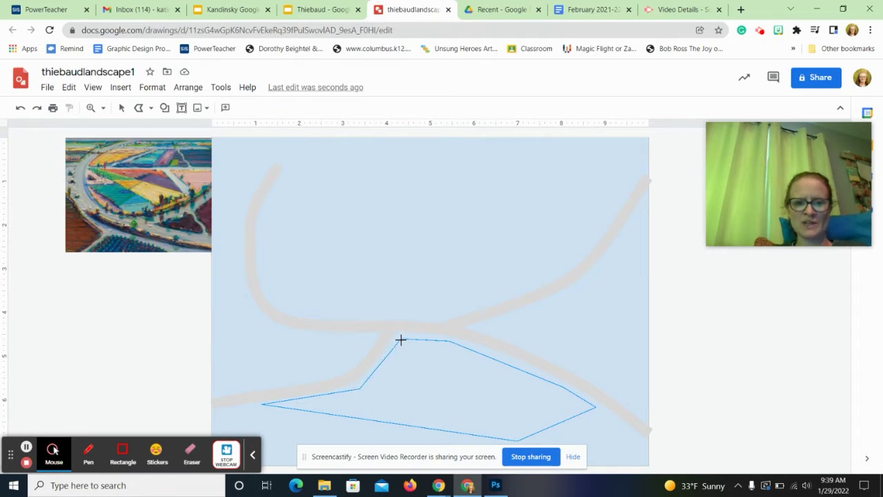
left_click(401, 340)
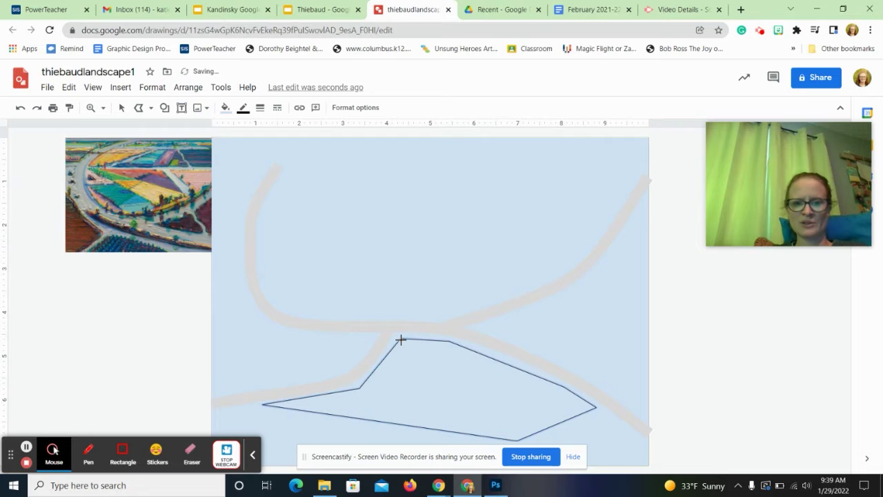
- Fill the field below the road junction with blue and give it a magenta outline with a 3px line weight
left_click(225, 109)
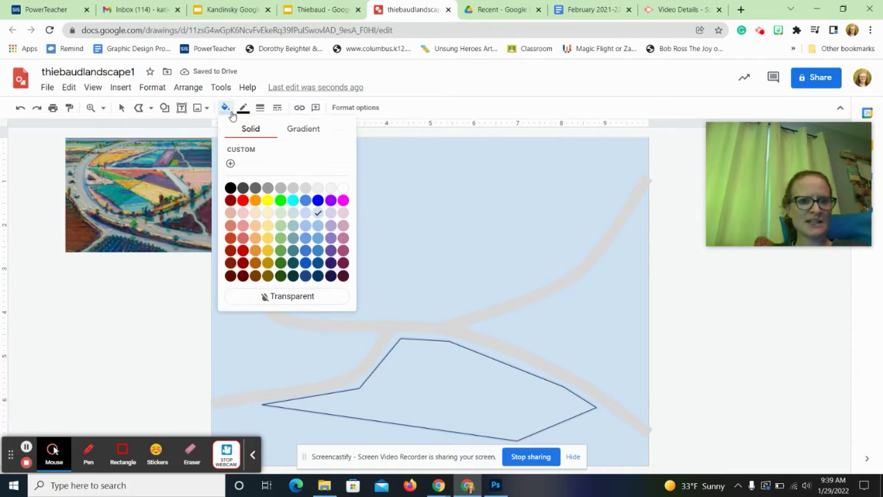
left_click(318, 200)
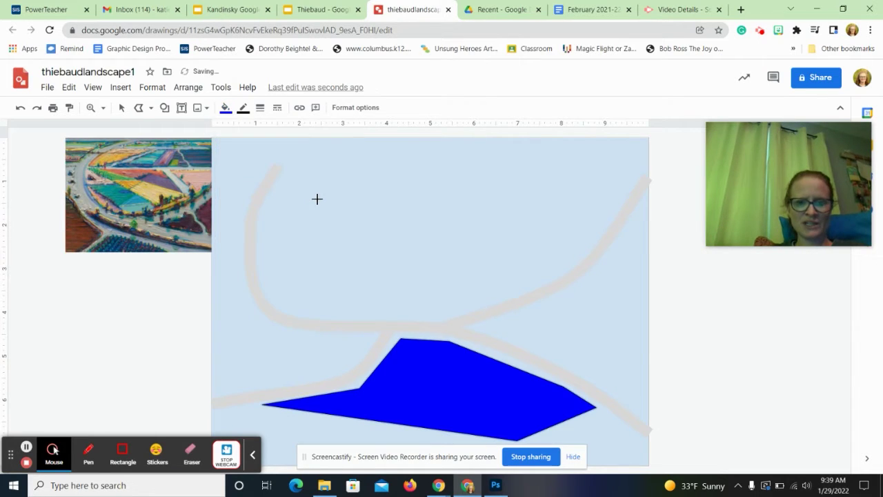
left_click(243, 108)
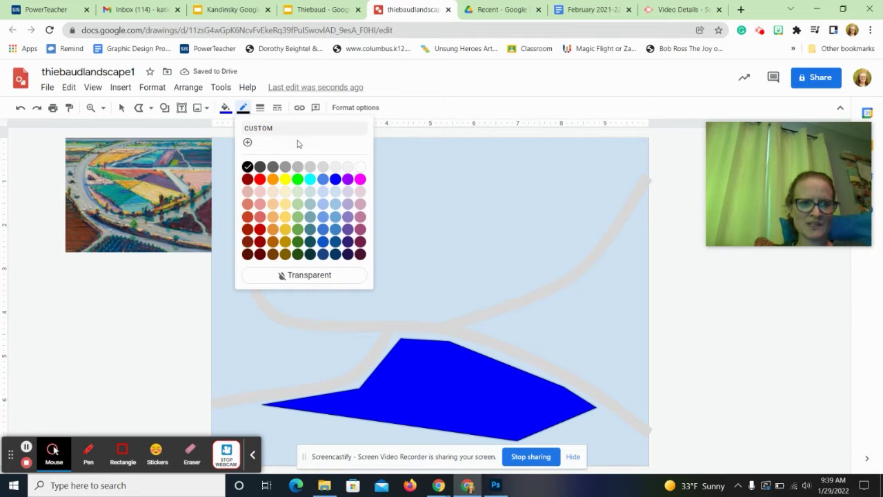
left_click(360, 178)
left_click(260, 108)
left_click(283, 168)
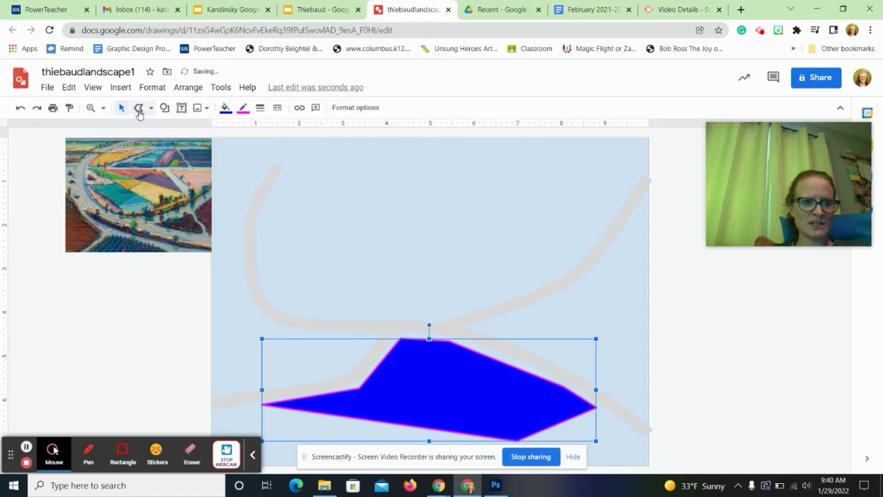
- Draw a closed triangular polyline field in the fork between the upper-right and lower-right roads
left_click(546, 318)
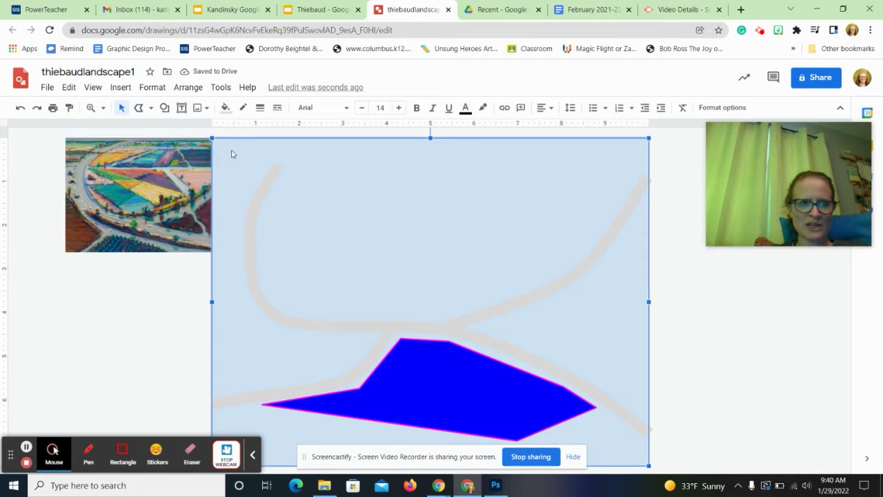
left_click(138, 107)
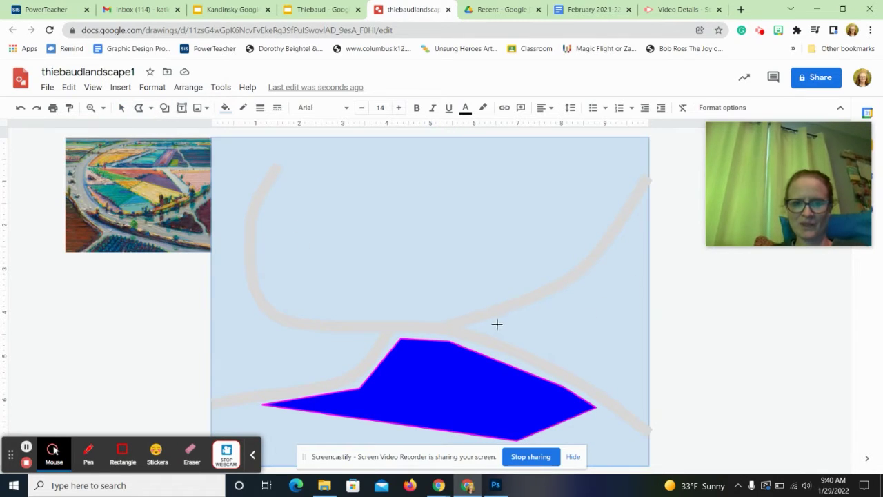
left_click_drag(490, 324, 563, 297)
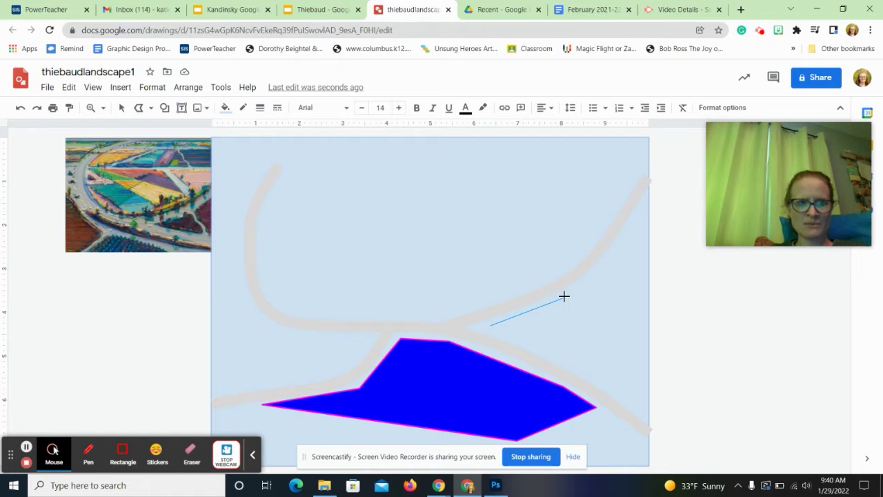
left_click(563, 296)
left_click(619, 392)
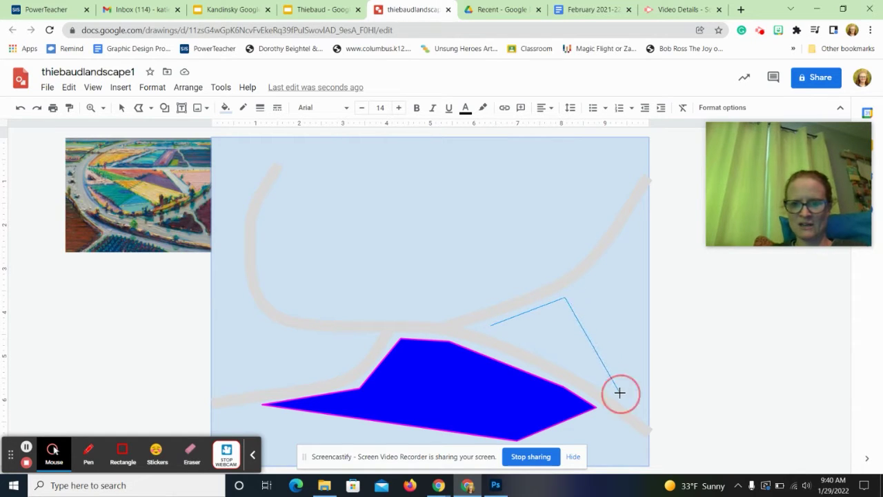
left_click(491, 325)
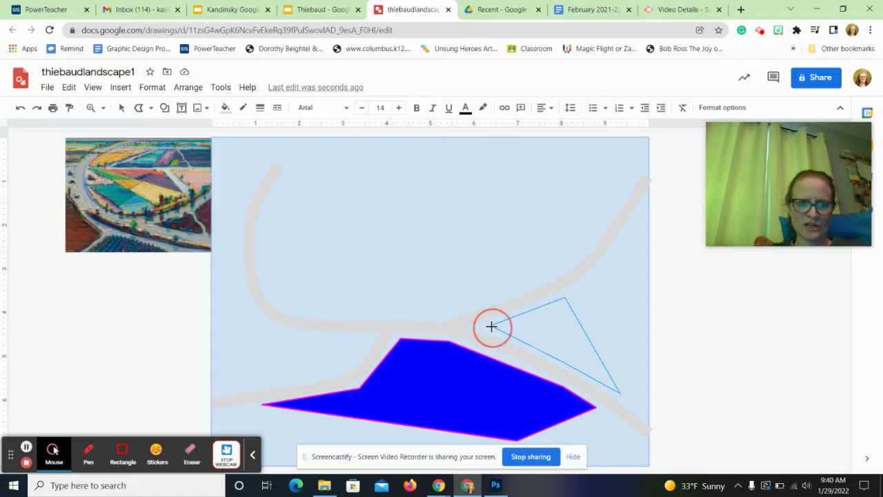
- Give the triangular field a blue outline with a 24px line weight
left_click(243, 108)
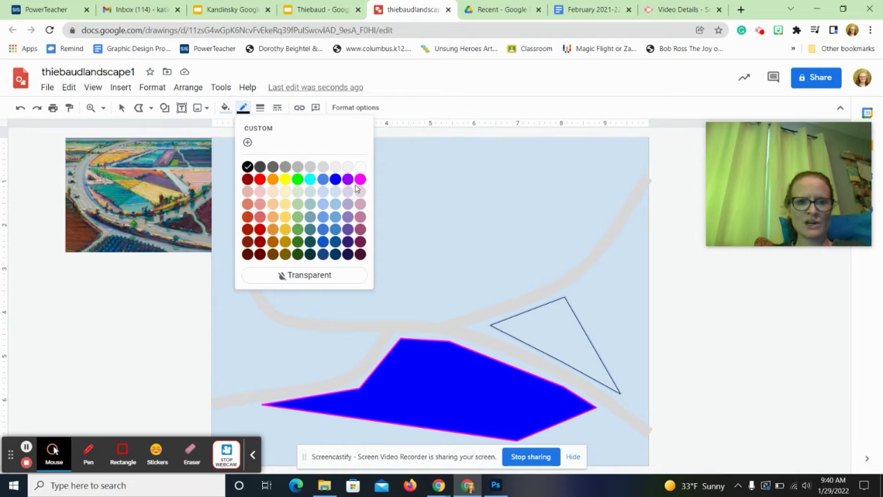
left_click(336, 180)
left_click(261, 108)
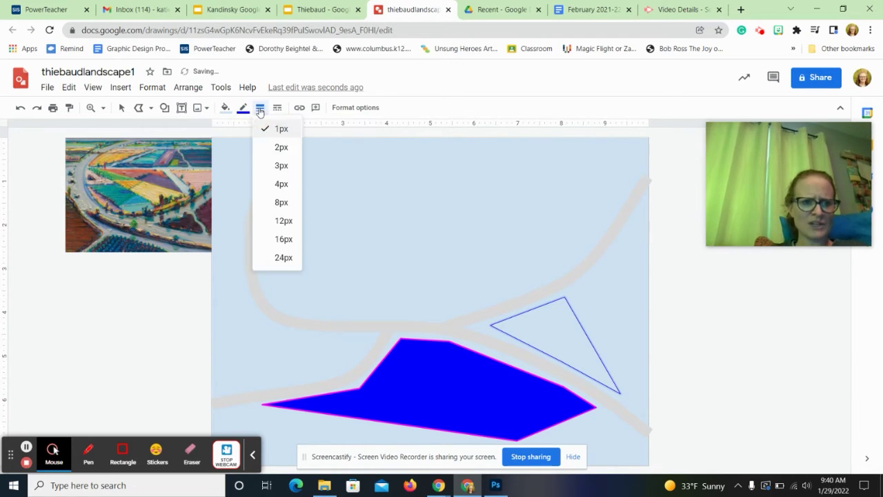
left_click(282, 258)
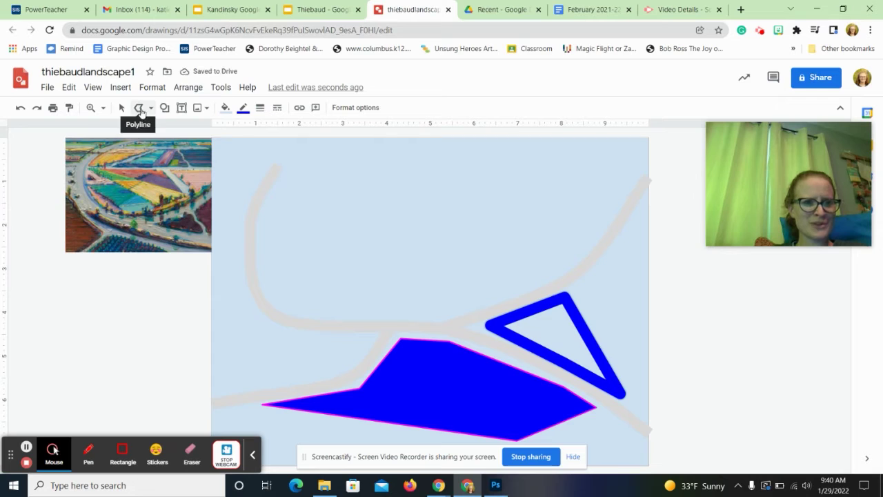
- Set the triangular field's outline weight to 3px and fill the field with purple
left_click(150, 110)
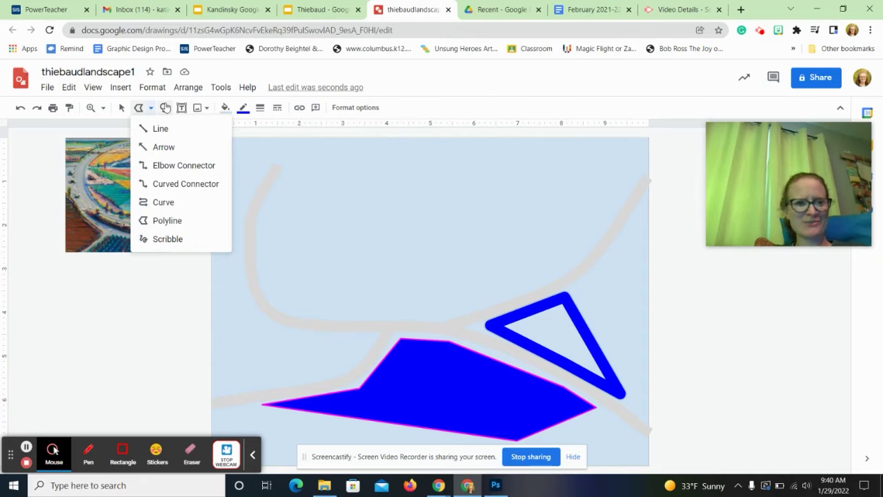
left_click(260, 107)
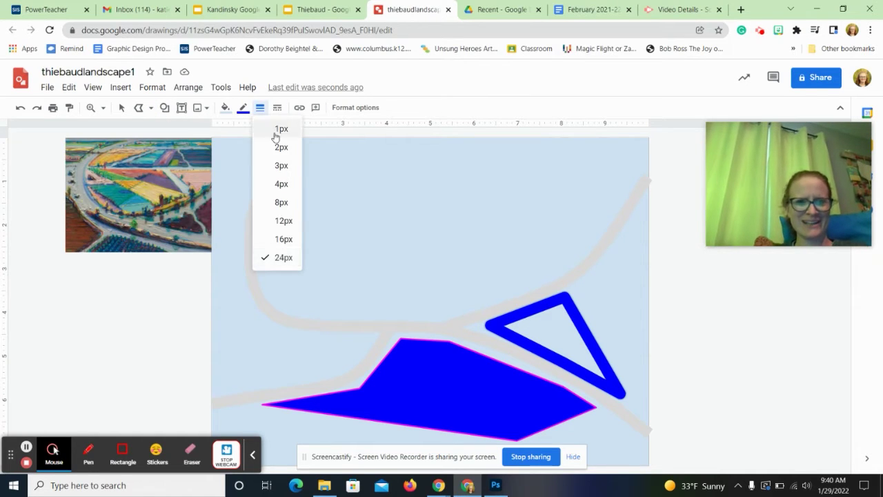
left_click(281, 166)
left_click(225, 107)
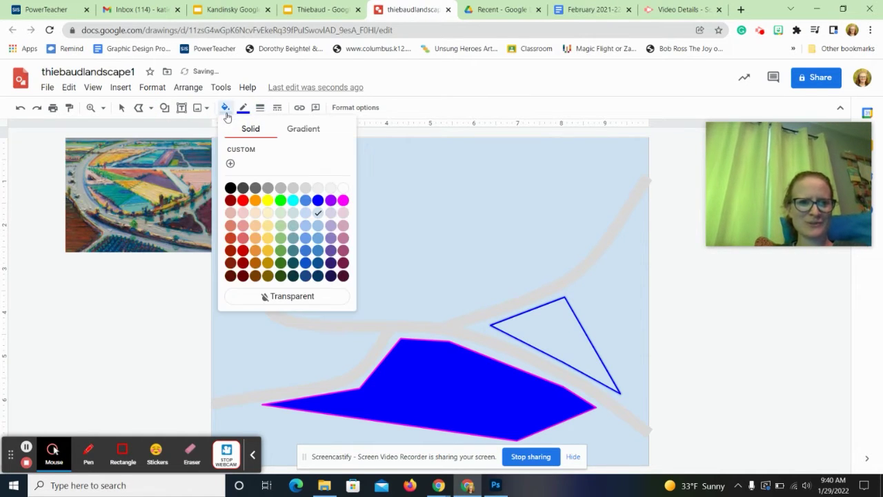
left_click(330, 200)
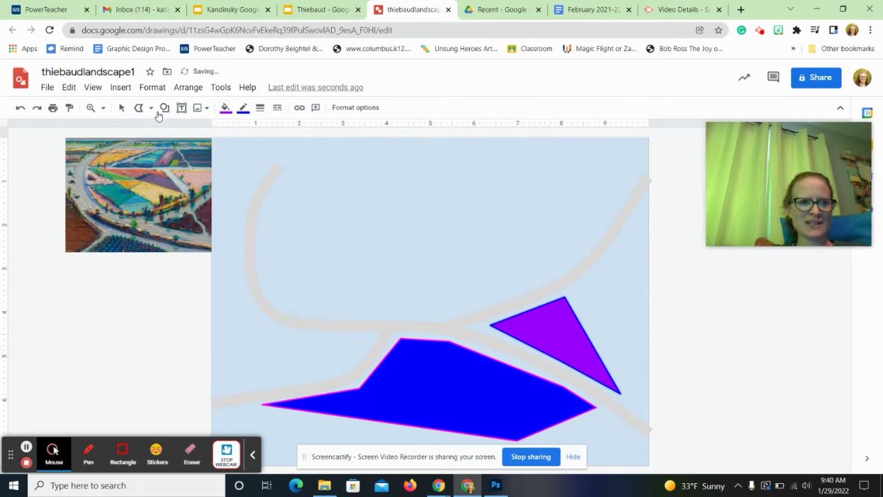
left_click(122, 107)
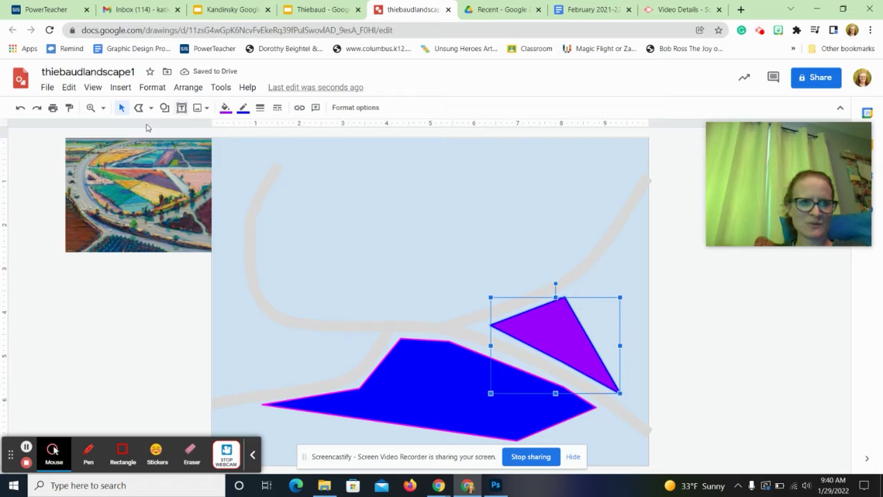
- Draw a closed polyline field between the purple triangle, the canvas's right edge and the upper-right road
left_click(138, 107)
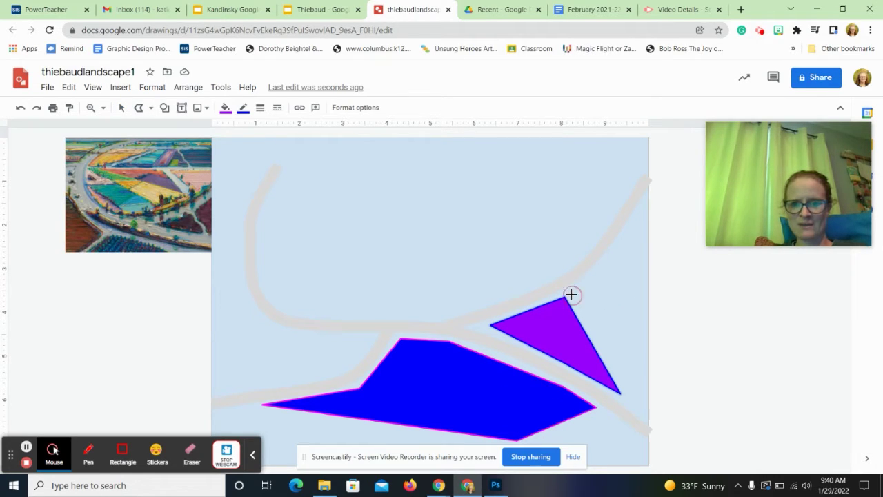
left_click(571, 295)
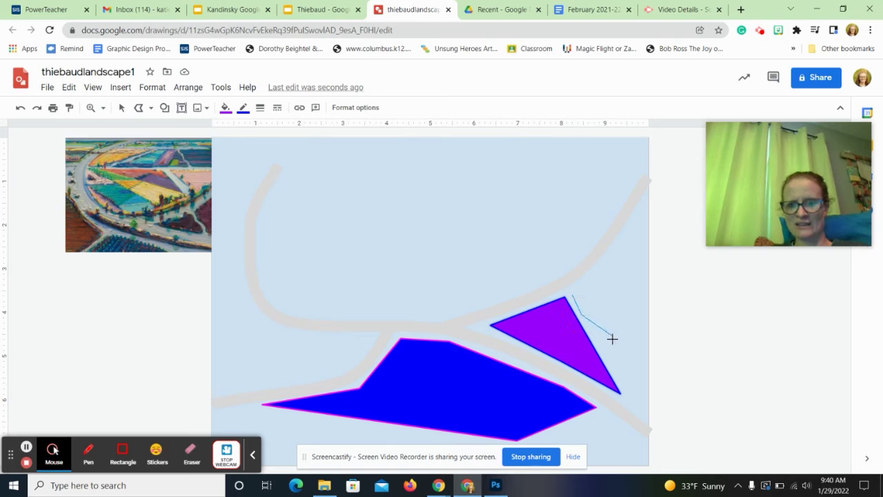
left_click(624, 390)
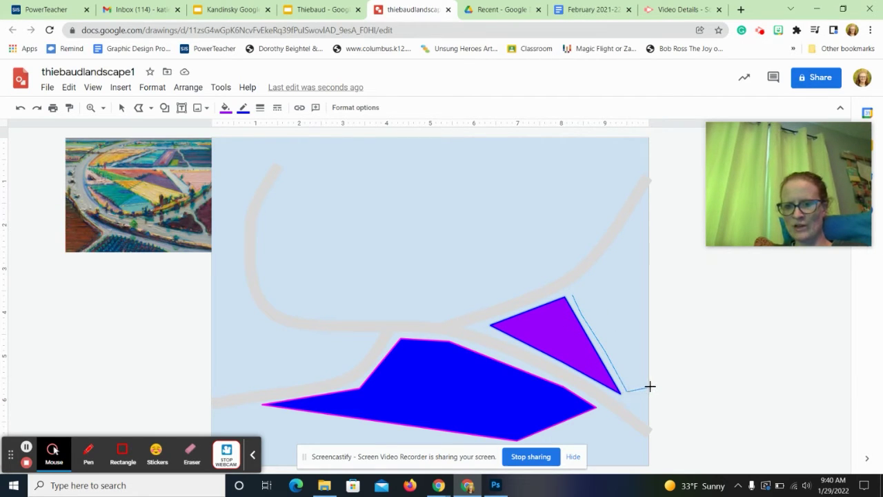
left_click(647, 386)
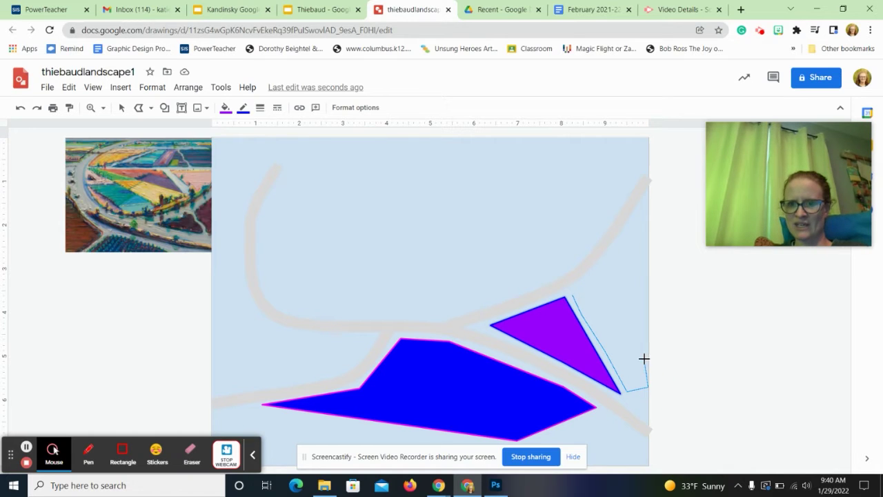
left_click(646, 199)
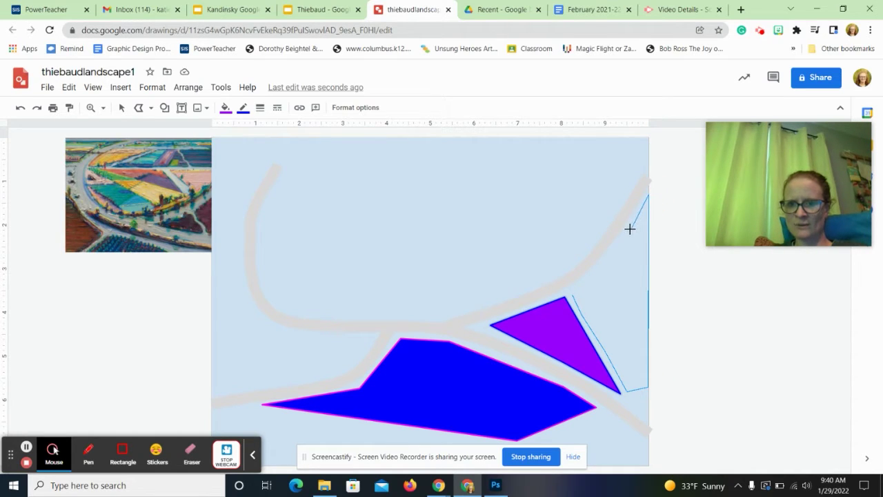
left_click(609, 265)
left_click(572, 294)
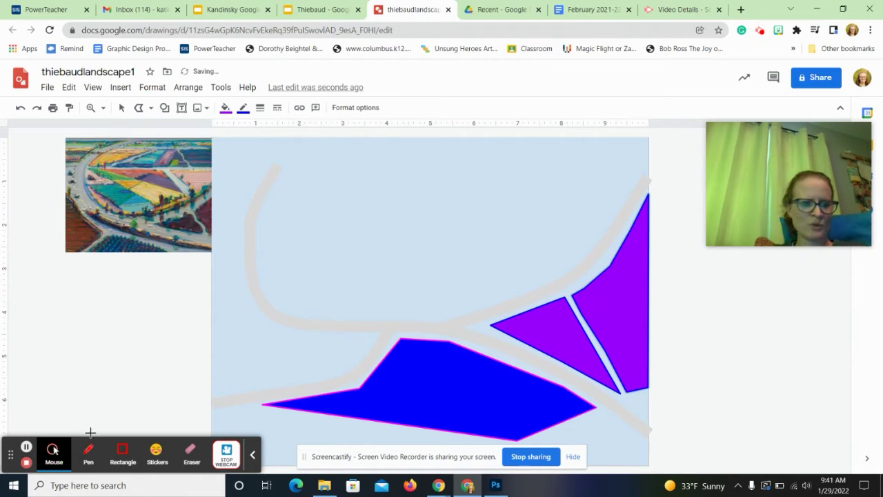
left_click(26, 446)
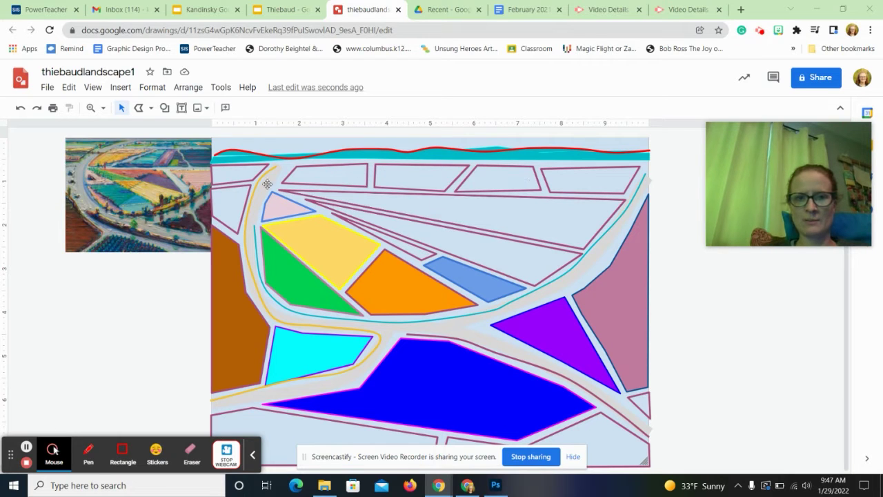
- Fill the small field directly above the brown field on the canvas's left edge with golden yellow
left_click(237, 202)
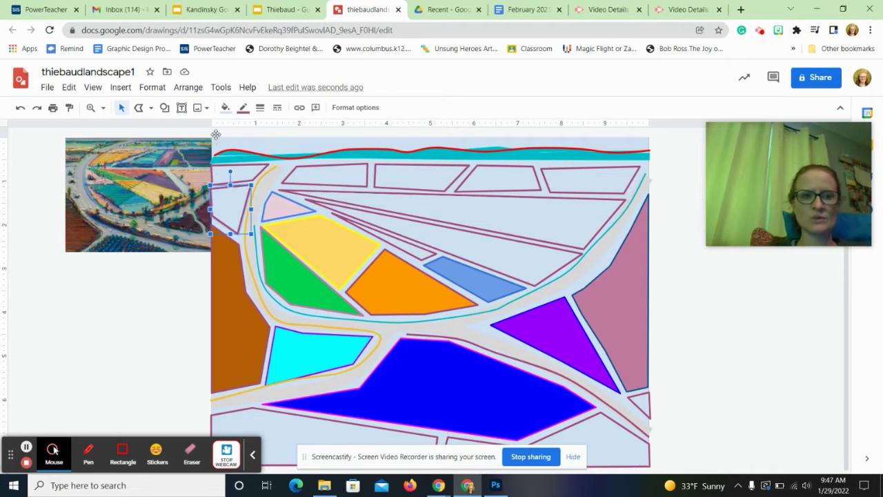
left_click(224, 107)
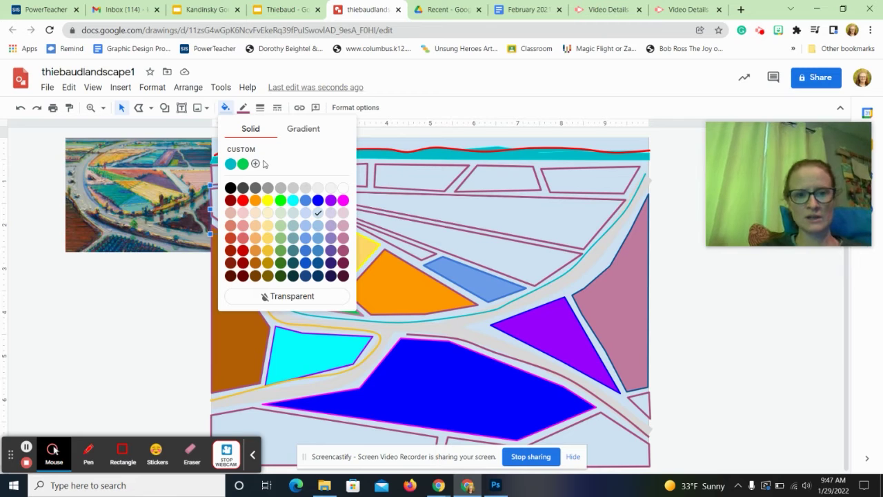
left_click(268, 250)
- Fill the field in the canvas's upper-left corner below the horizon band with purple and give it a yellow outline
left_click(246, 173)
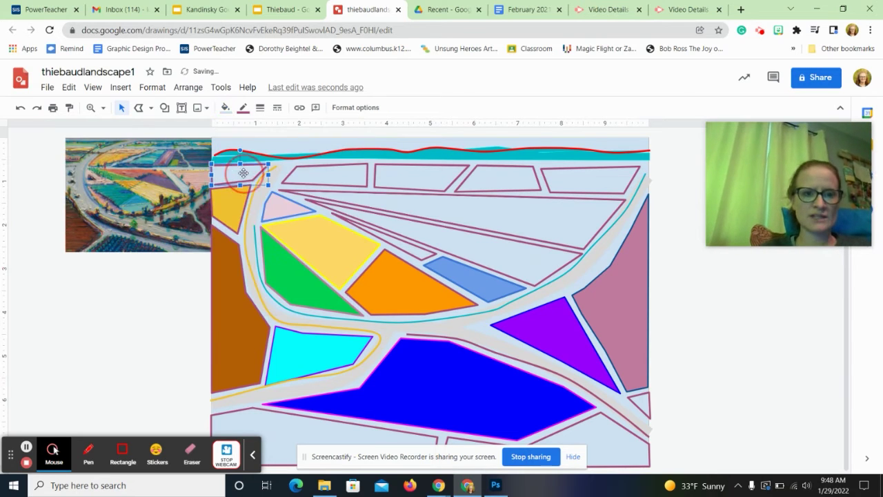
left_click(225, 107)
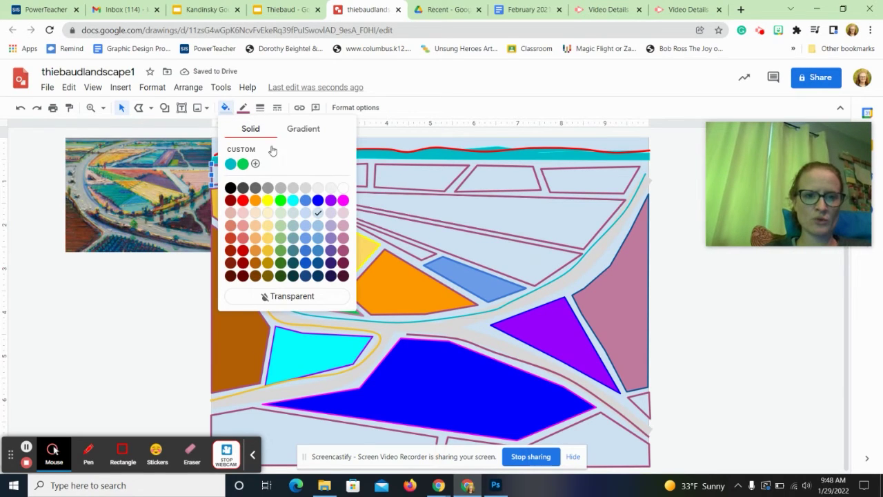
left_click(331, 200)
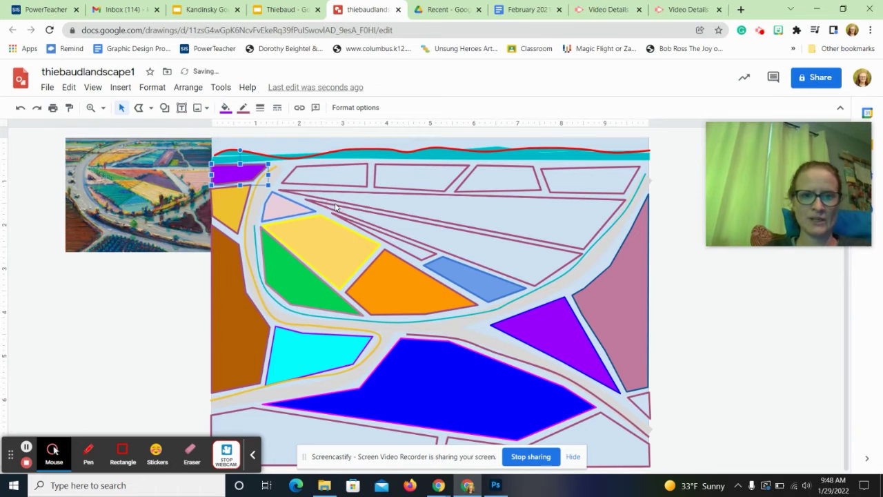
left_click(260, 107)
left_click(247, 109)
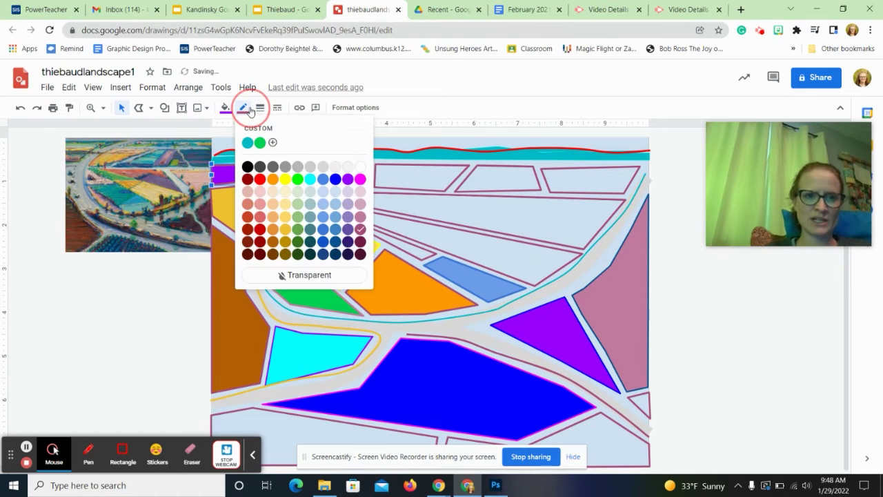
left_click(285, 181)
- Fill the first field right of the left road, just below the horizon band, with custom teal and outline it in custom green
left_click(321, 173)
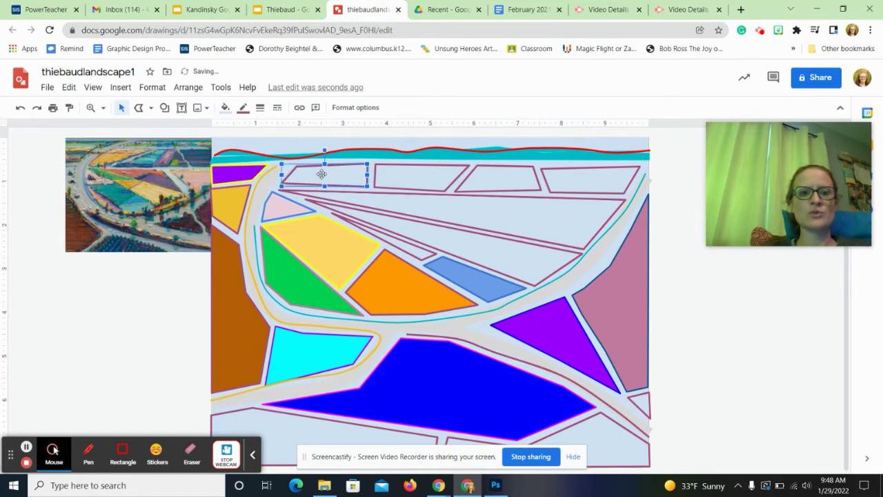
left_click(224, 108)
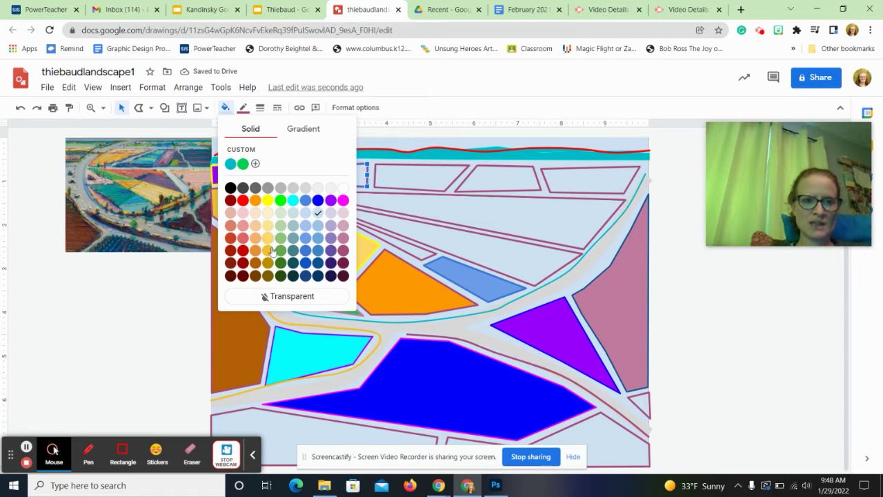
left_click(231, 163)
left_click(244, 108)
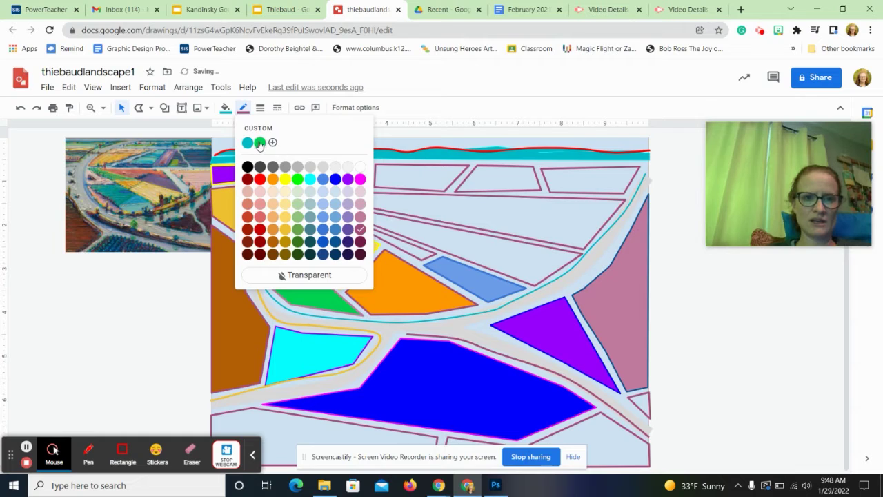
left_click(265, 143)
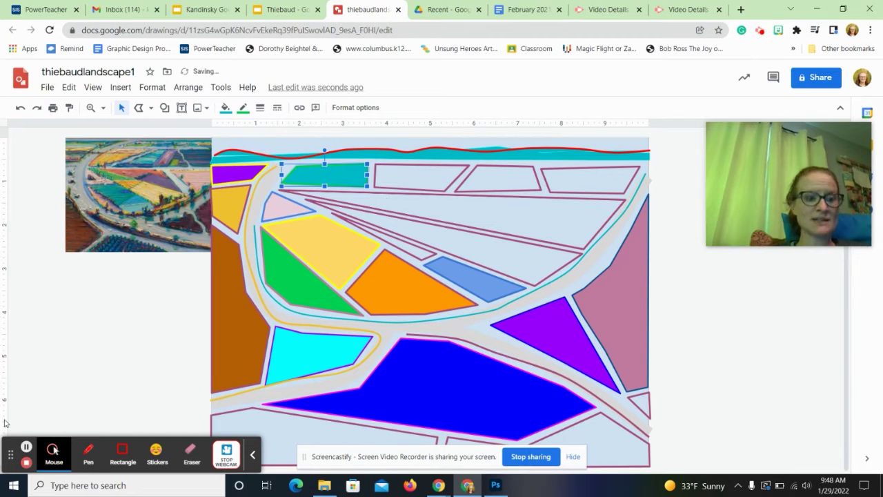